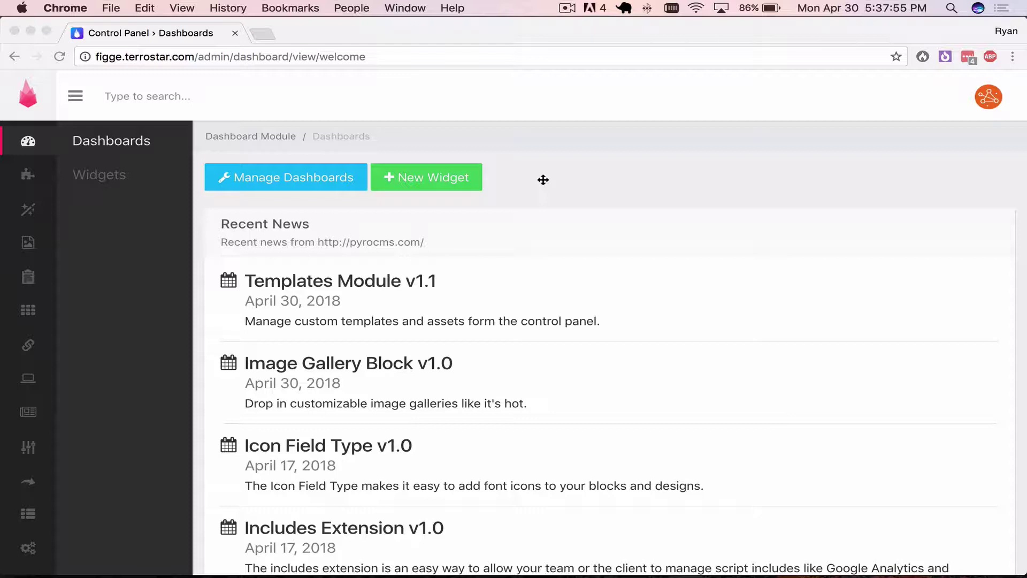
Step: Go to the Templates module with /tem and start a new template in the Cafe group
{"action": "left_click", "coordinate": [575, 177]}
{"action": "type", "text": "/"}
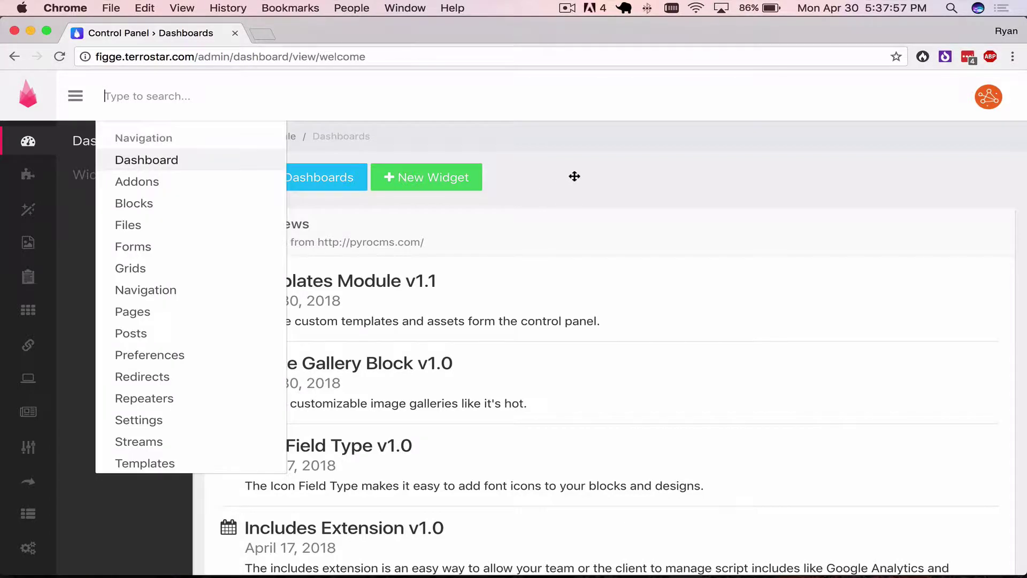
{"action": "type", "text": "tem"}
{"action": "key", "text": "Return"}
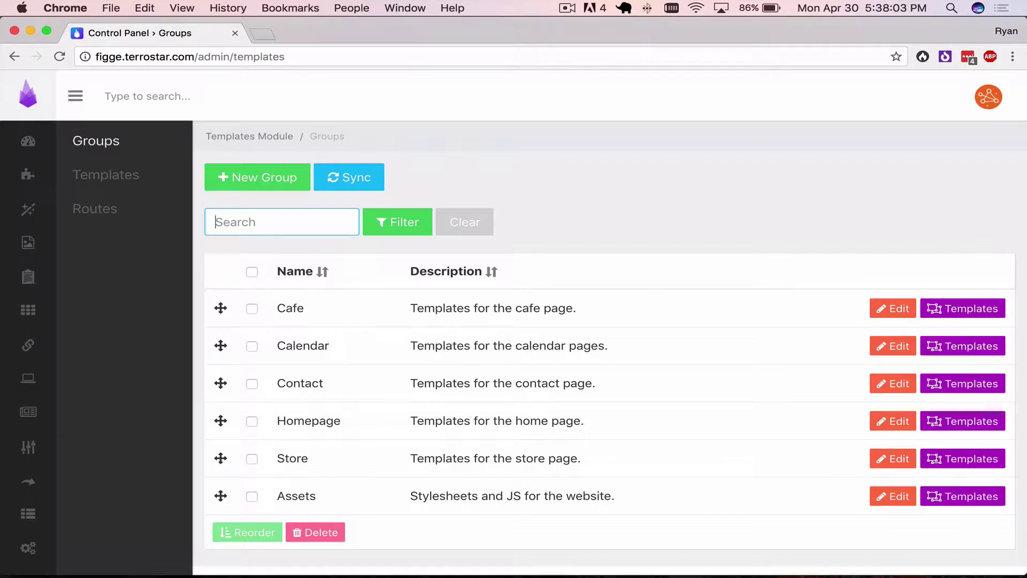
{"action": "left_click", "coordinate": [947, 316]}
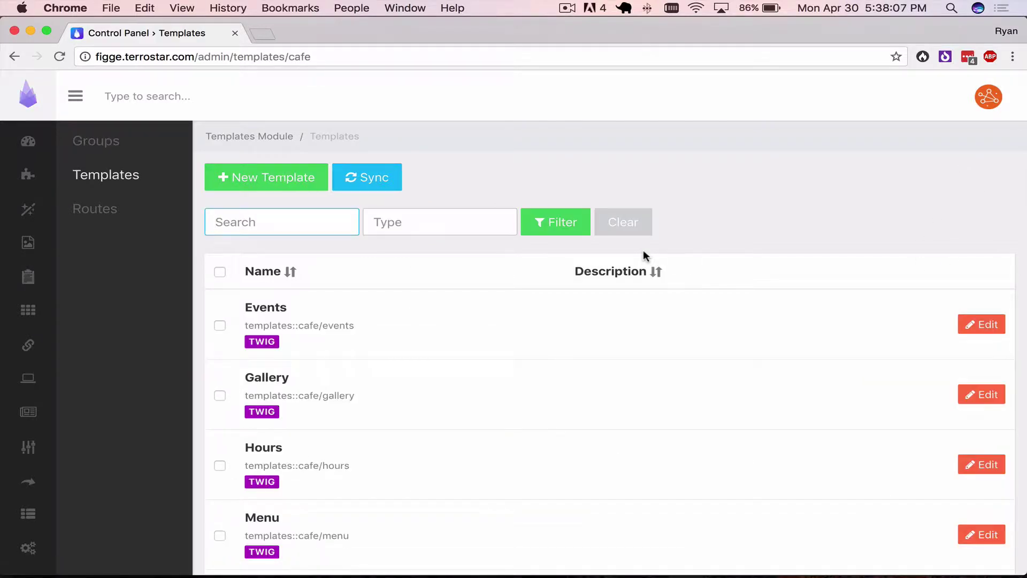
{"action": "left_click", "coordinate": [250, 174]}
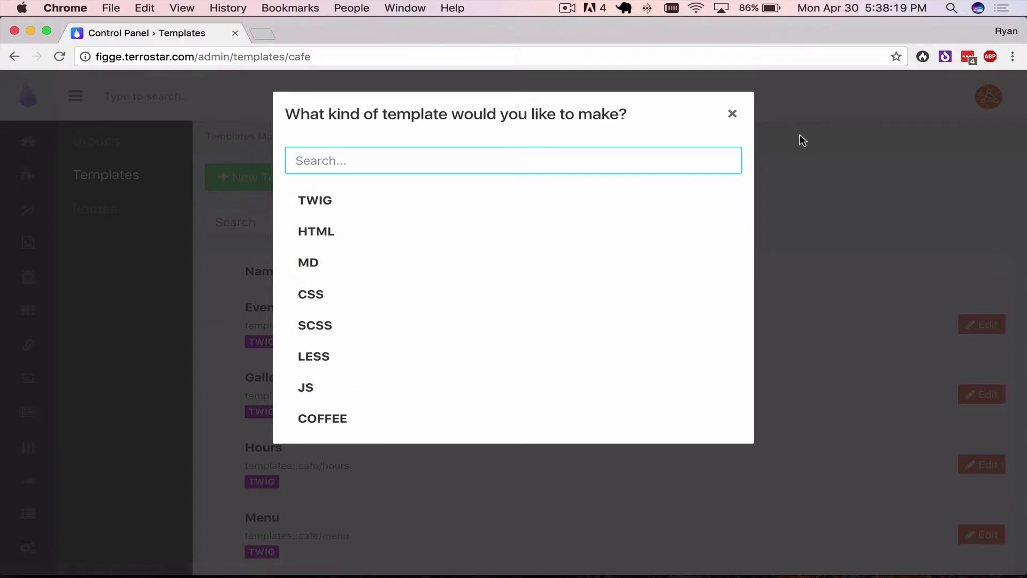
Step: Dismiss the template type dialog and review the Cafe templates Events, Gallery, Hours and Menu
{"action": "left_click", "coordinate": [732, 114]}
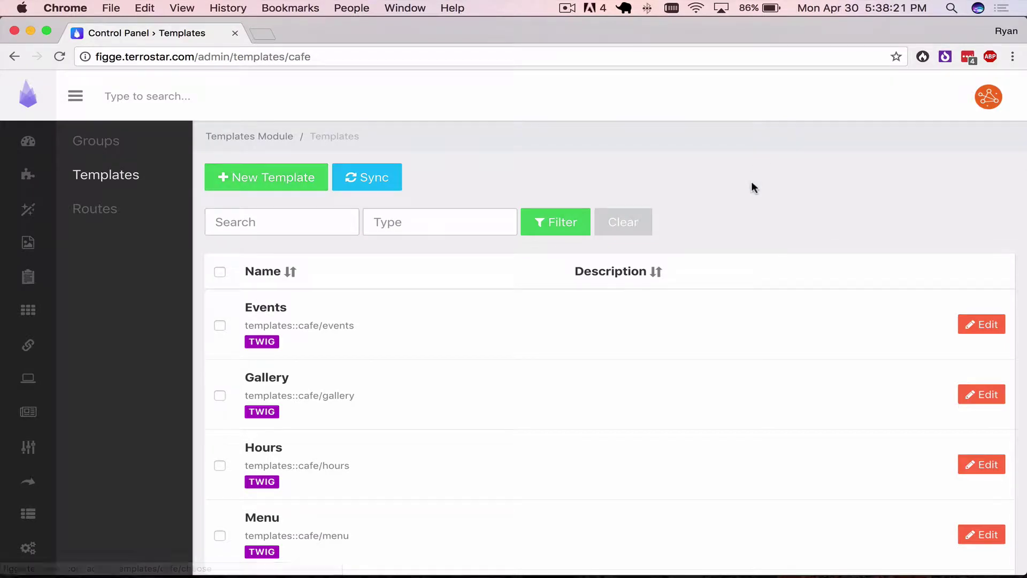
{"action": "double_click", "coordinate": [271, 326]}
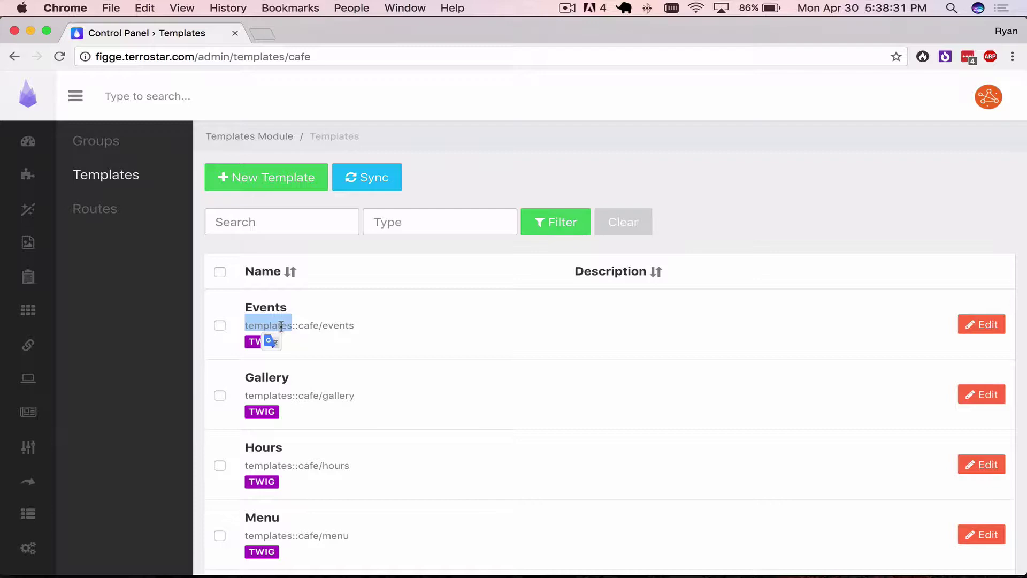
{"action": "scroll", "coordinate": [282, 326], "scroll_direction": "down", "scroll_amount": 2}
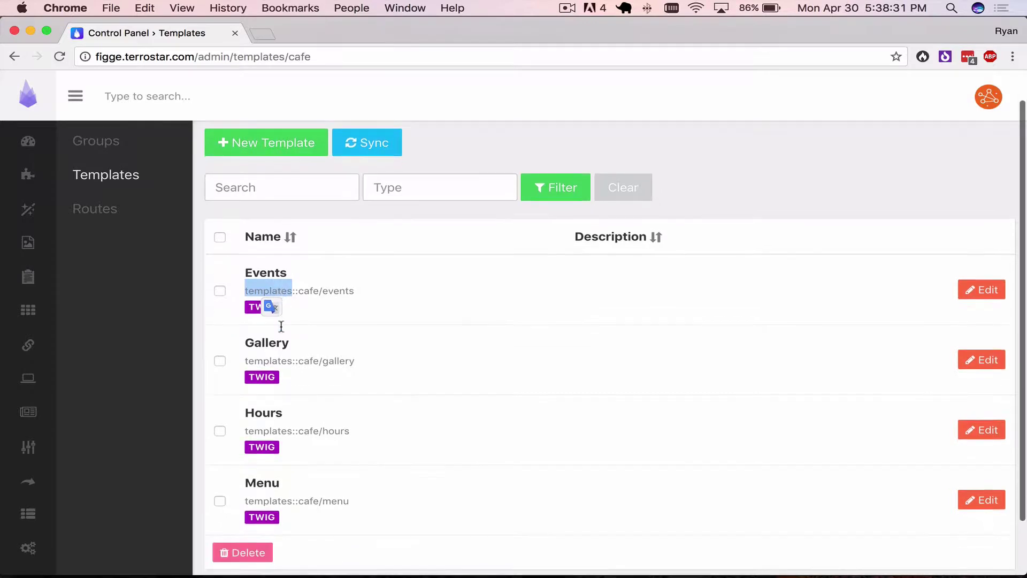
Step: Open the Cafe Events template for editing and read through its content code
{"action": "left_click", "coordinate": [975, 293]}
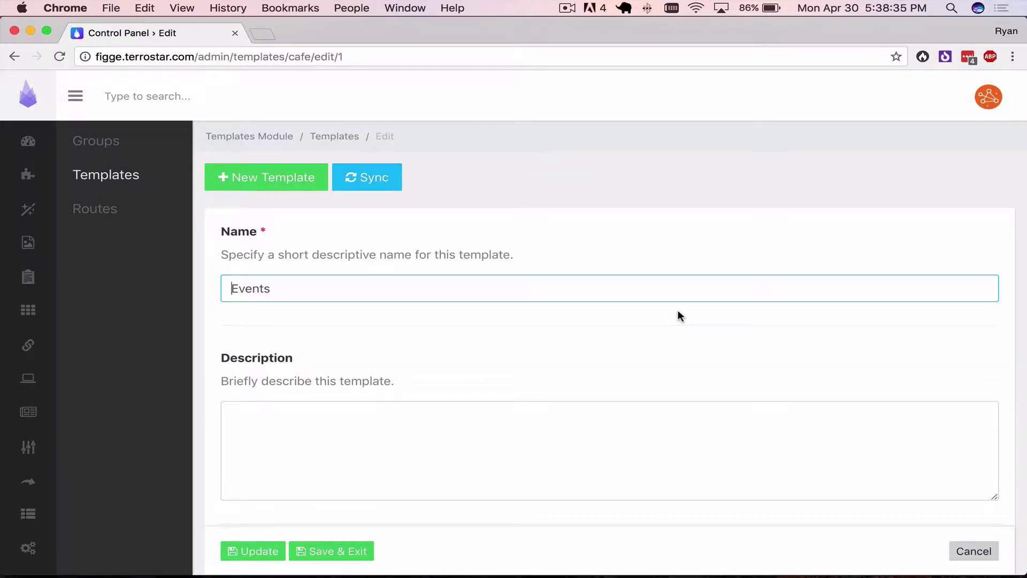
{"action": "scroll", "coordinate": [680, 316], "scroll_direction": "down", "scroll_amount": 8}
{"action": "scroll", "coordinate": [678, 311], "scroll_direction": "down", "scroll_amount": 3}
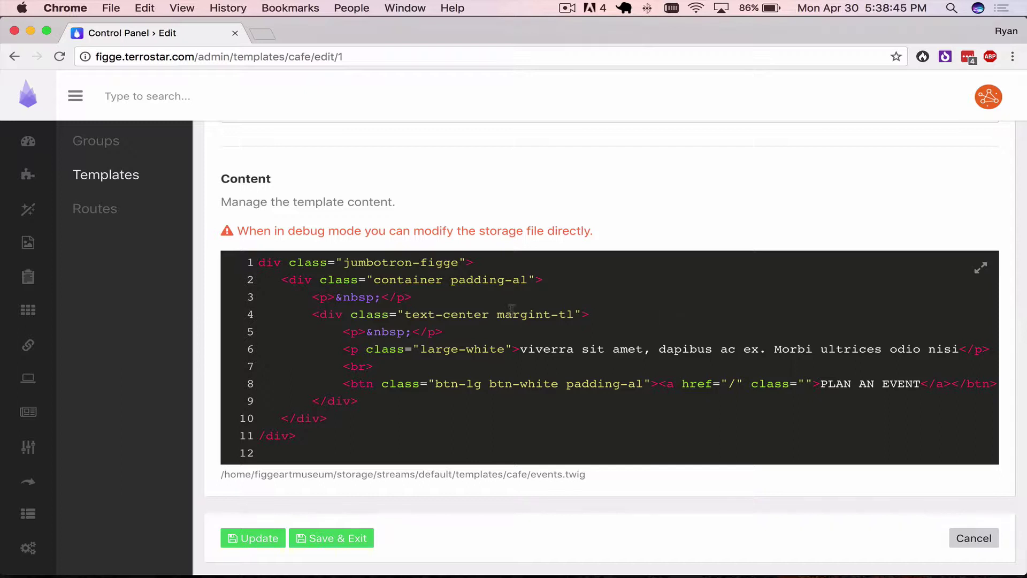
{"action": "scroll", "coordinate": [506, 310], "scroll_direction": "up", "scroll_amount": 2}
{"action": "scroll", "coordinate": [505, 311], "scroll_direction": "up", "scroll_amount": 6}
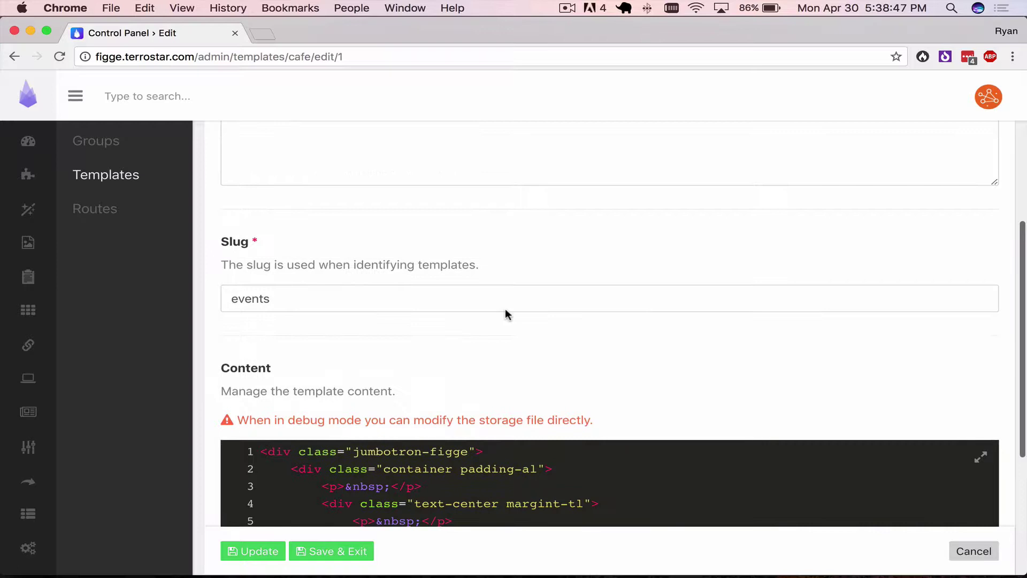
Step: Open the Assets template group, which holds the Styles stylesheet
{"action": "left_click", "coordinate": [111, 178]}
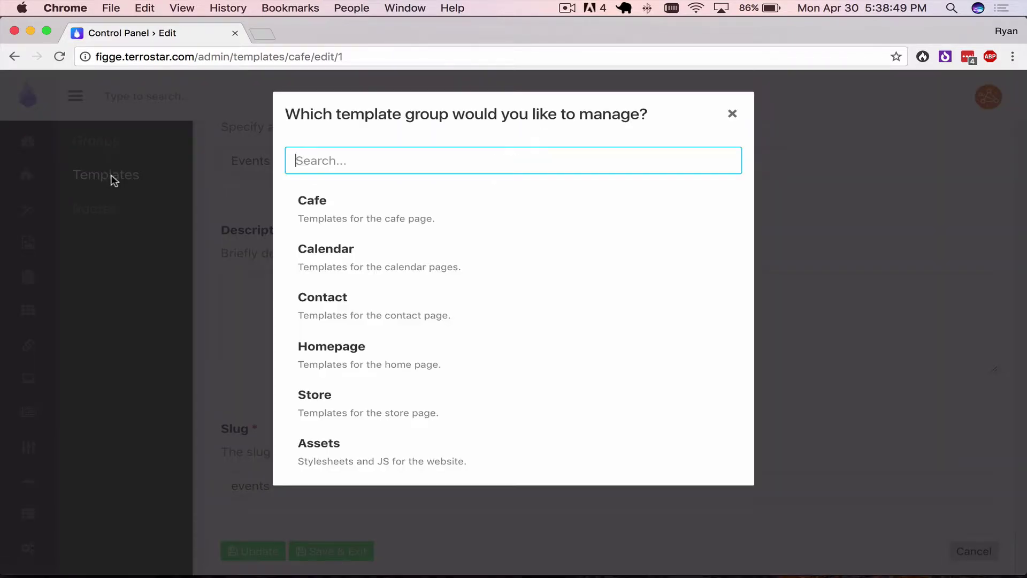
{"action": "type", "text": "ass"}
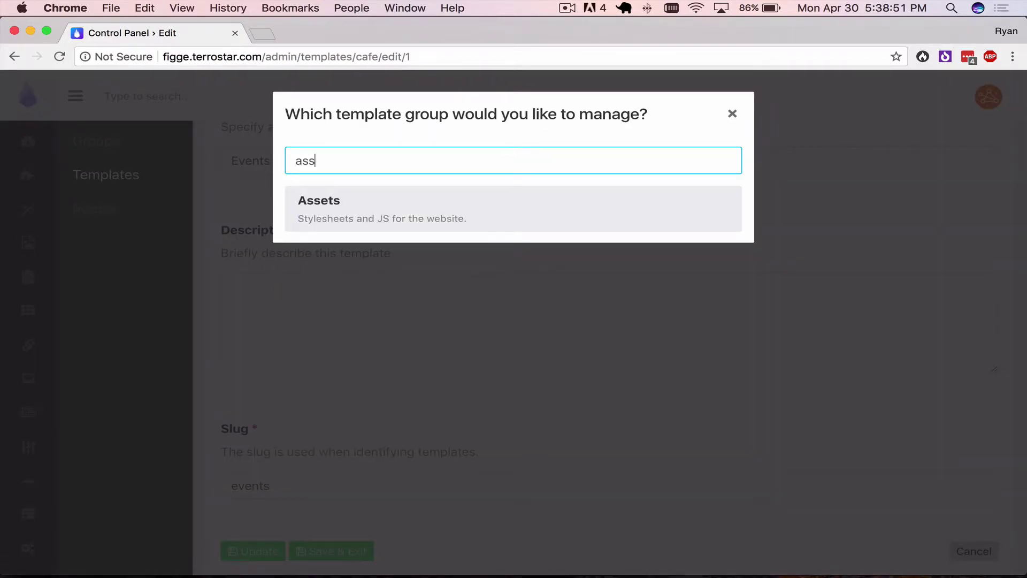
{"action": "key", "text": "Return"}
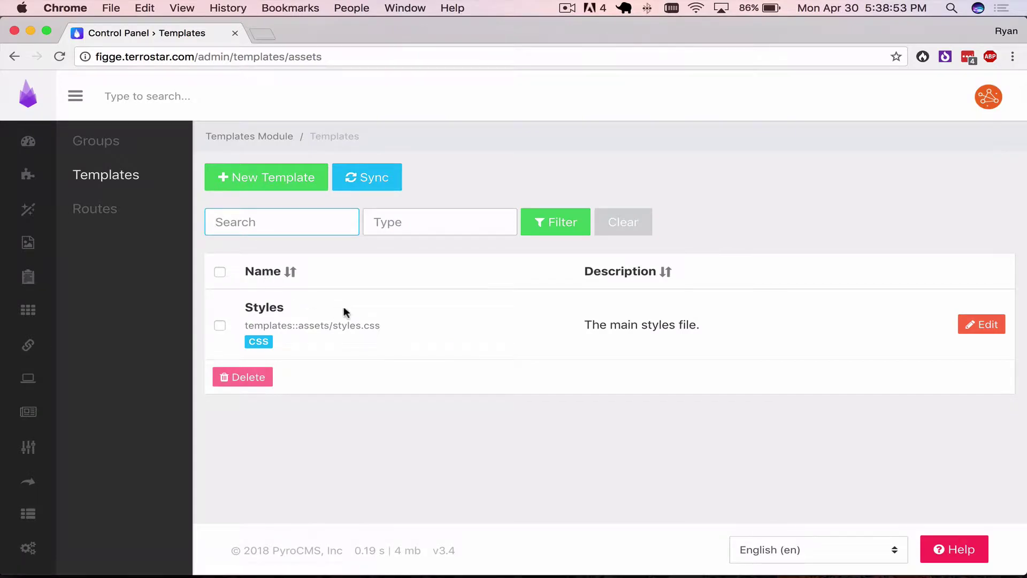
Step: In PhpStorm, inspect line 37 of metadata.twig loading templates::assets/styles.css
{"action": "key", "text": "super+Tab"}
{"action": "key", "text": "super+Tab"}
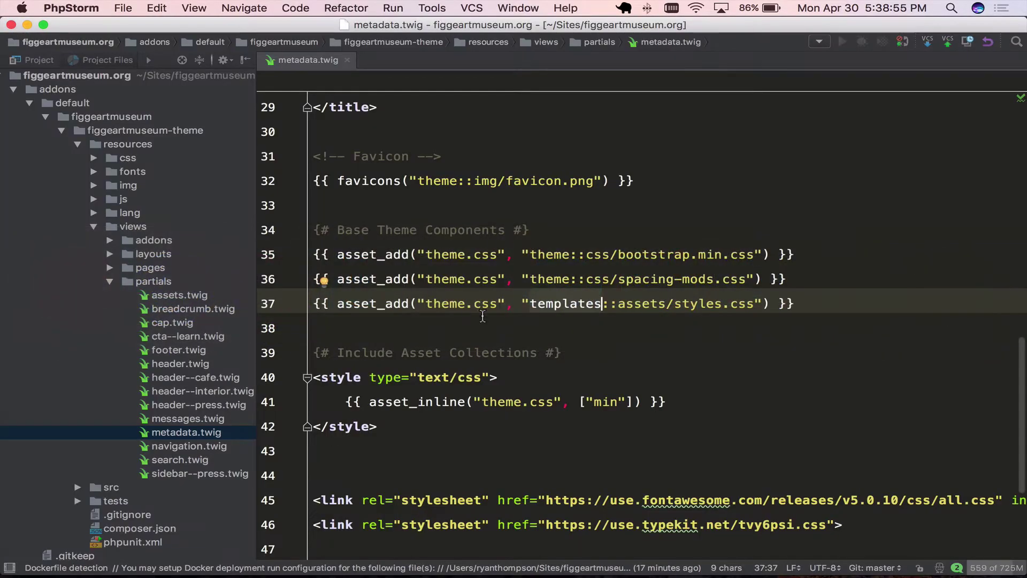
{"action": "double_click", "coordinate": [541, 303]}
{"action": "scroll", "coordinate": [204, 299], "scroll_direction": "down", "scroll_amount": 3}
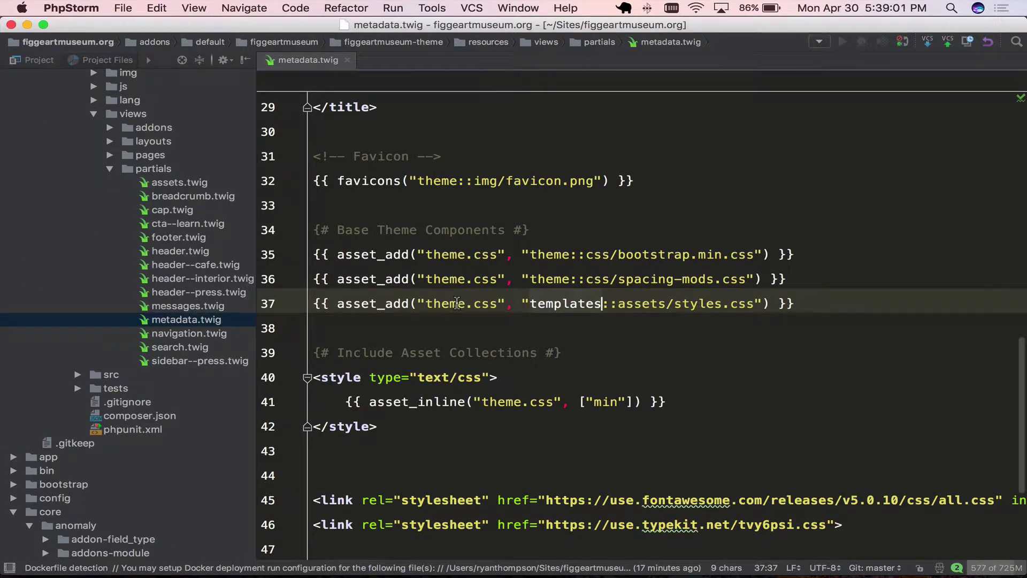
{"action": "left_click", "coordinate": [547, 301]}
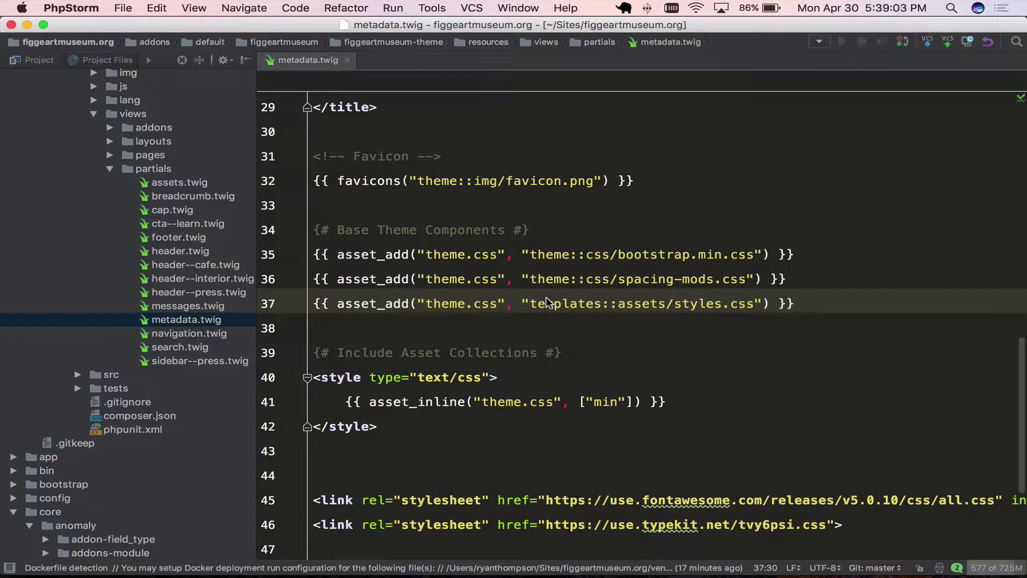
Step: Select the header partials starting at header--cafe.twig in the Project tree, then return to Chrome
{"action": "left_click", "coordinate": [195, 264]}
{"action": "key", "text": "shift+Down"}
{"action": "key", "text": "shift+Down"}
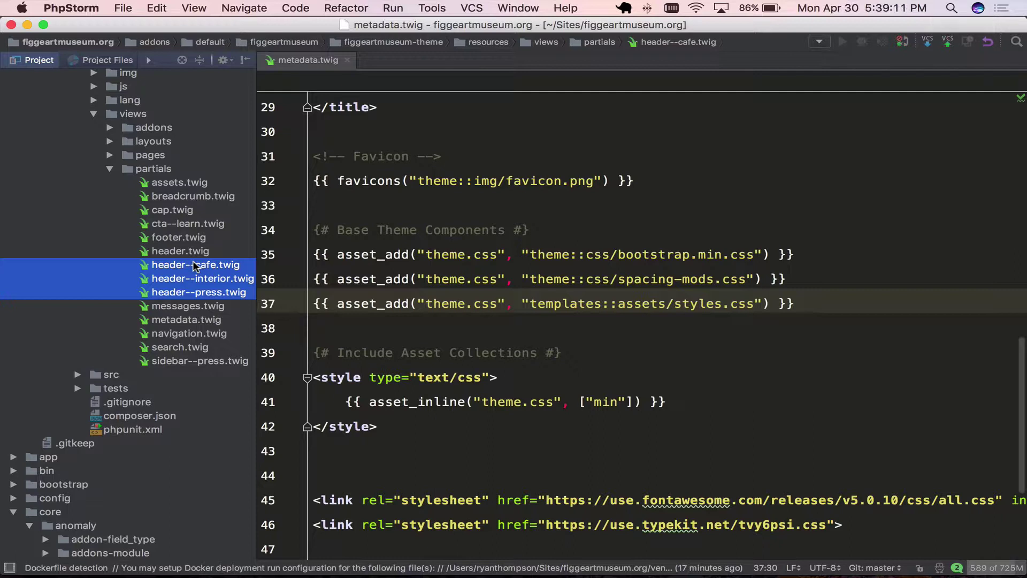
{"action": "left_click", "coordinate": [433, 292]}
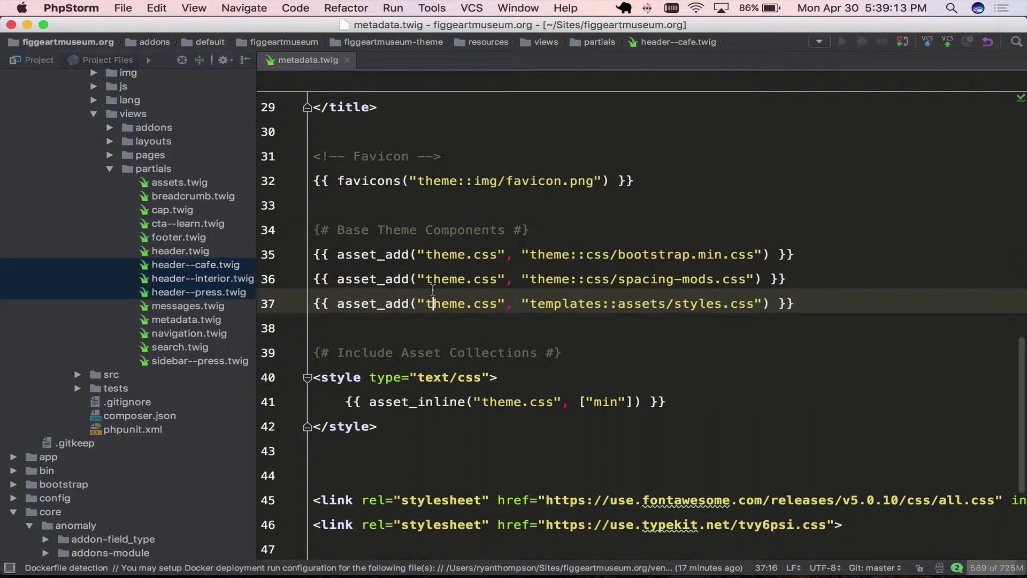
{"action": "key", "text": "super+Tab"}
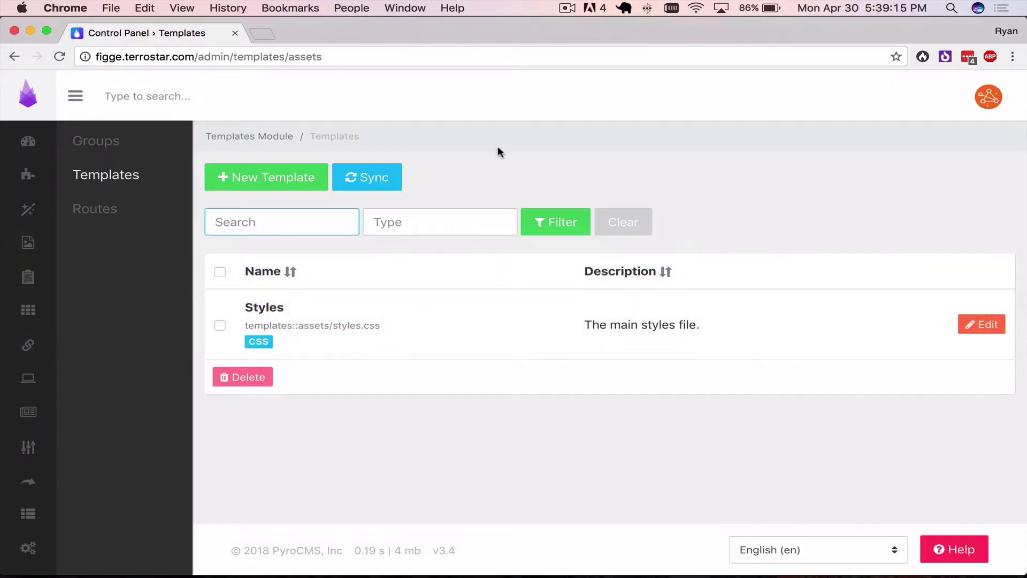
Step: Go to the site Pages list and open the Figge Cafe page for editing
{"action": "type", "text": "page"}
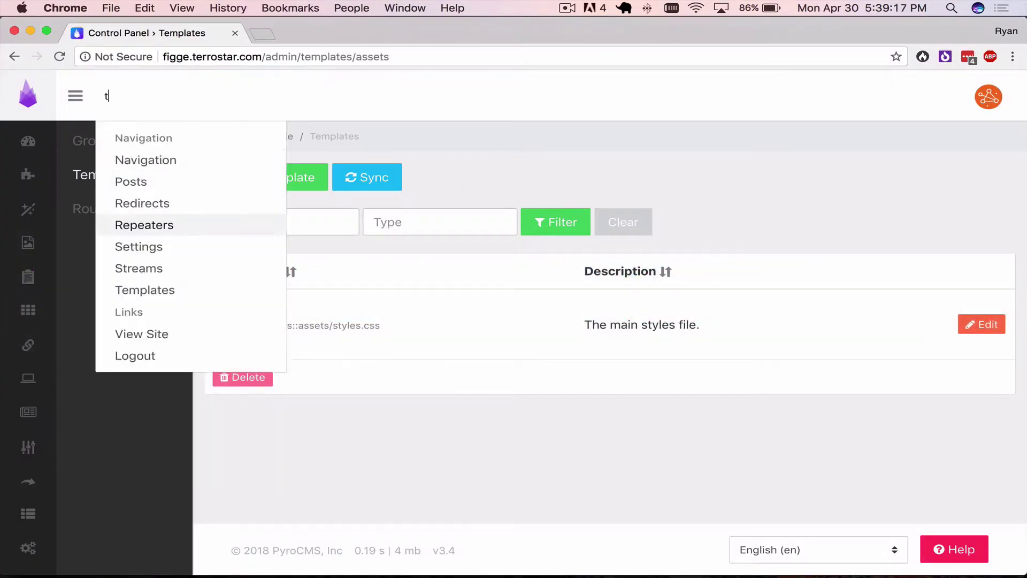
{"action": "key", "text": "Return"}
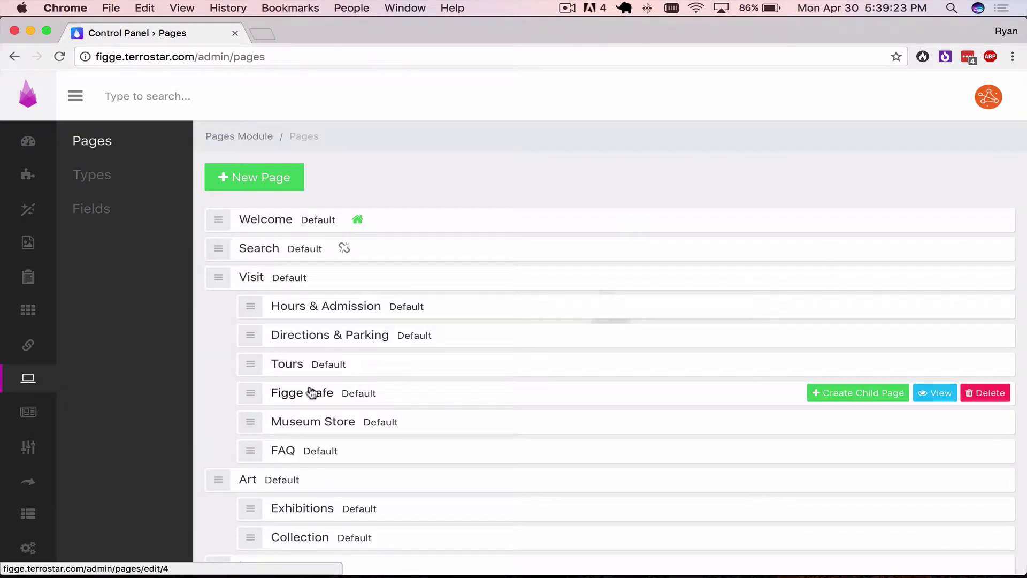
{"action": "left_click", "coordinate": [312, 393]}
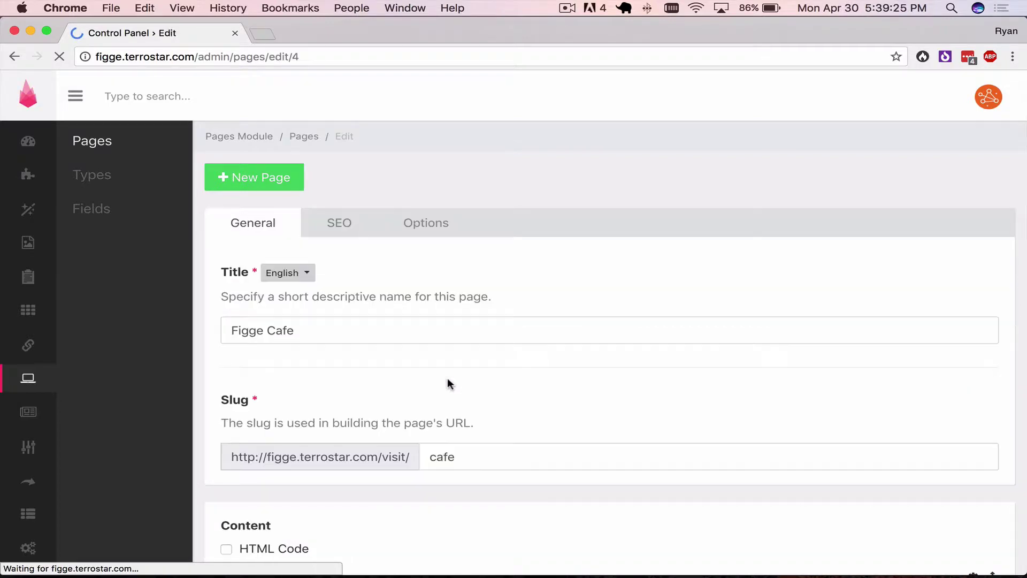
Step: Review the HTML block including the cafe menu, hours, gallery and events templates
{"action": "scroll", "coordinate": [447, 378], "scroll_direction": "down", "scroll_amount": 4}
{"action": "scroll", "coordinate": [447, 378], "scroll_direction": "down", "scroll_amount": 5}
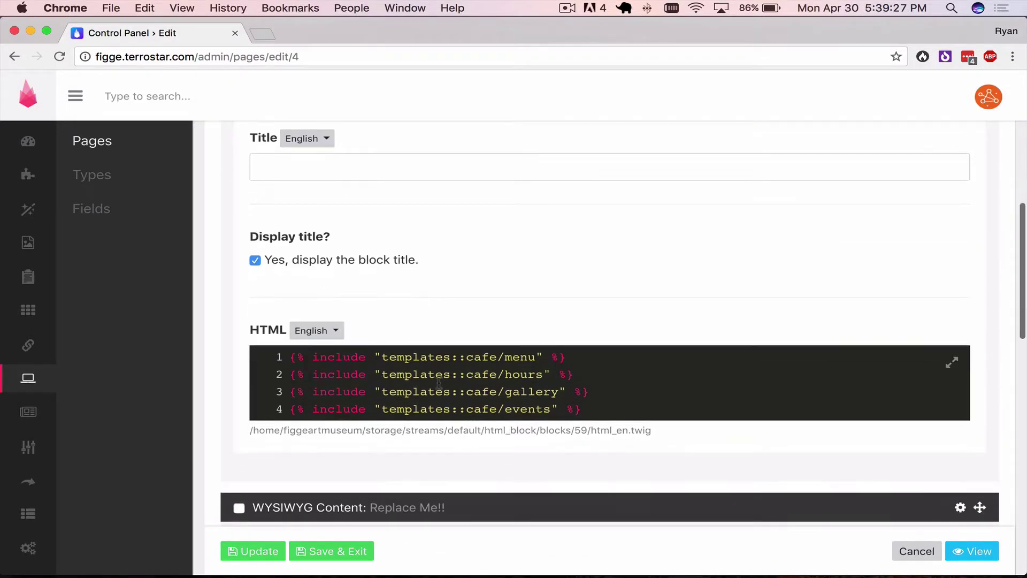
{"action": "left_click", "coordinate": [381, 355]}
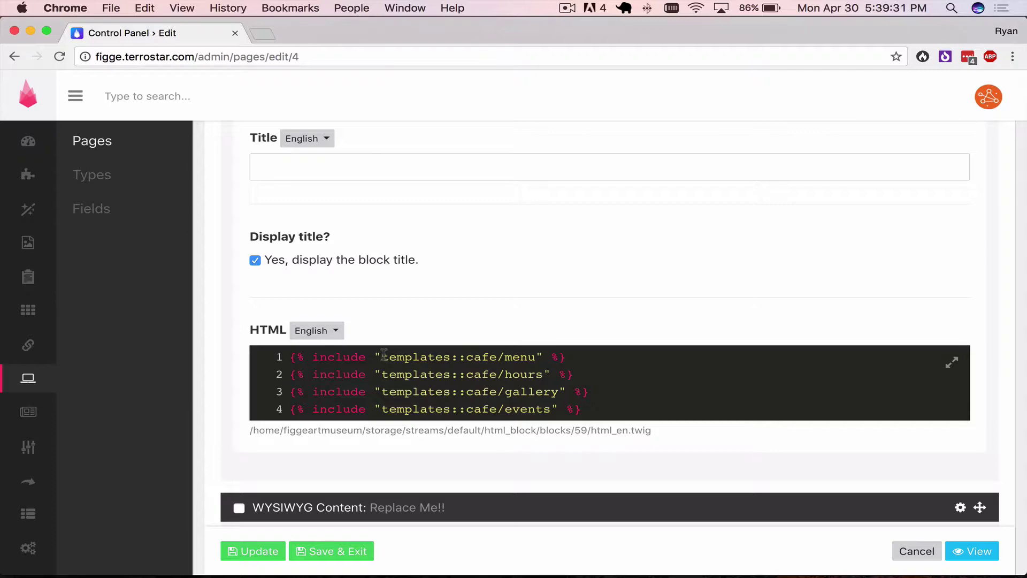
{"action": "scroll", "coordinate": [383, 354], "scroll_direction": "down", "scroll_amount": 10}
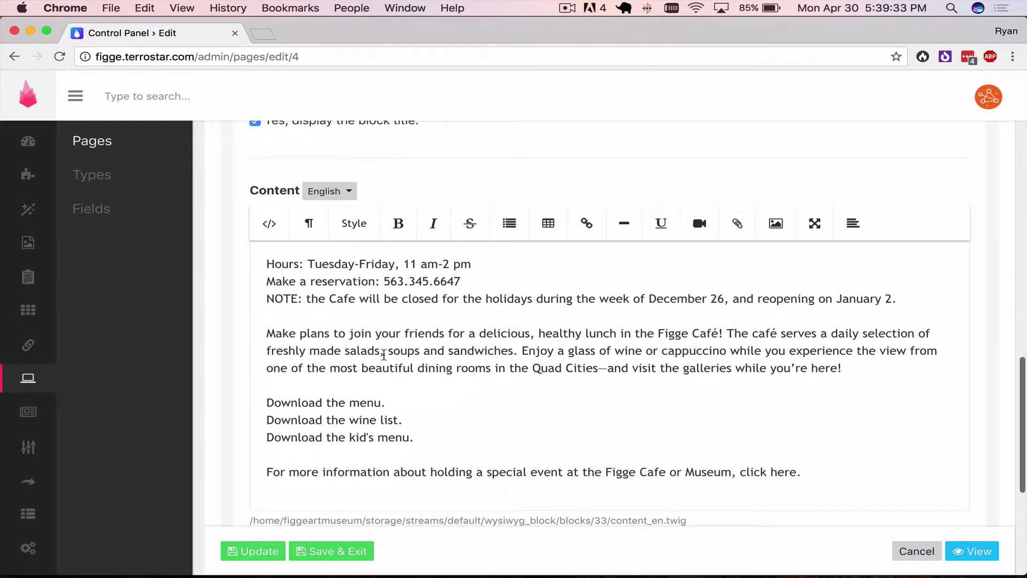
{"action": "scroll", "coordinate": [395, 358], "scroll_direction": "up", "scroll_amount": 8}
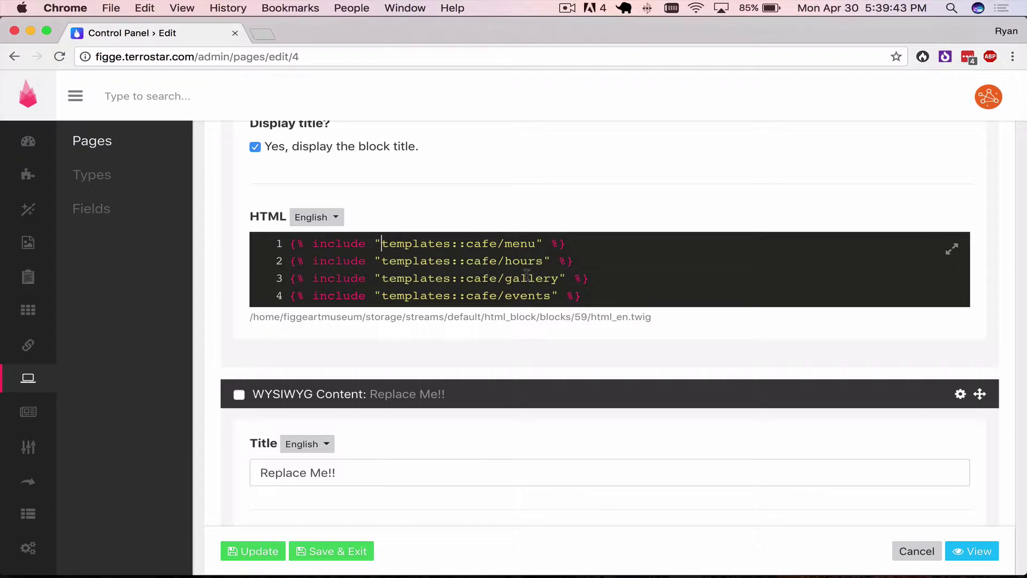
{"action": "double_click", "coordinate": [520, 261]}
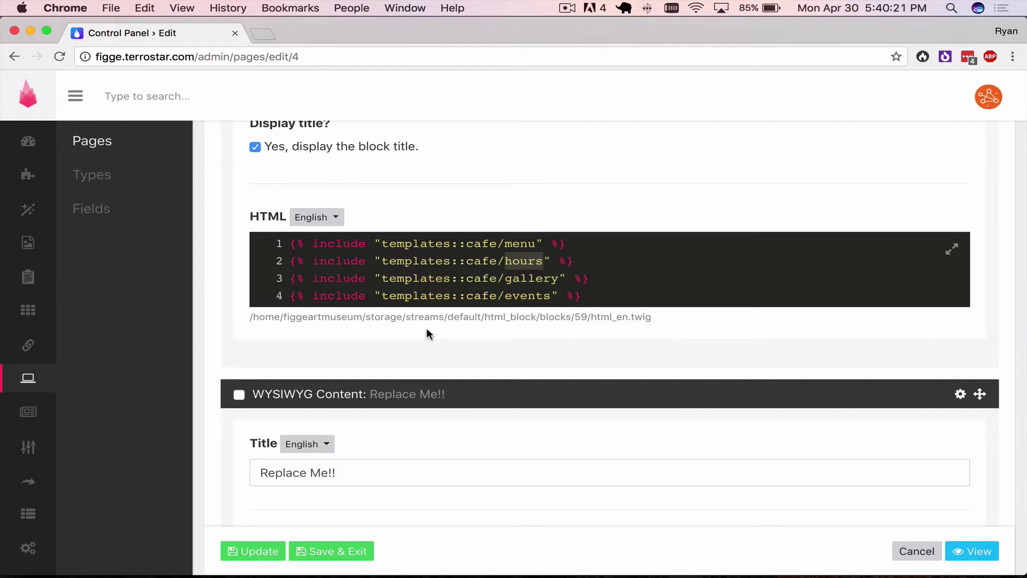
{"action": "scroll", "coordinate": [382, 397], "scroll_direction": "down", "scroll_amount": 1}
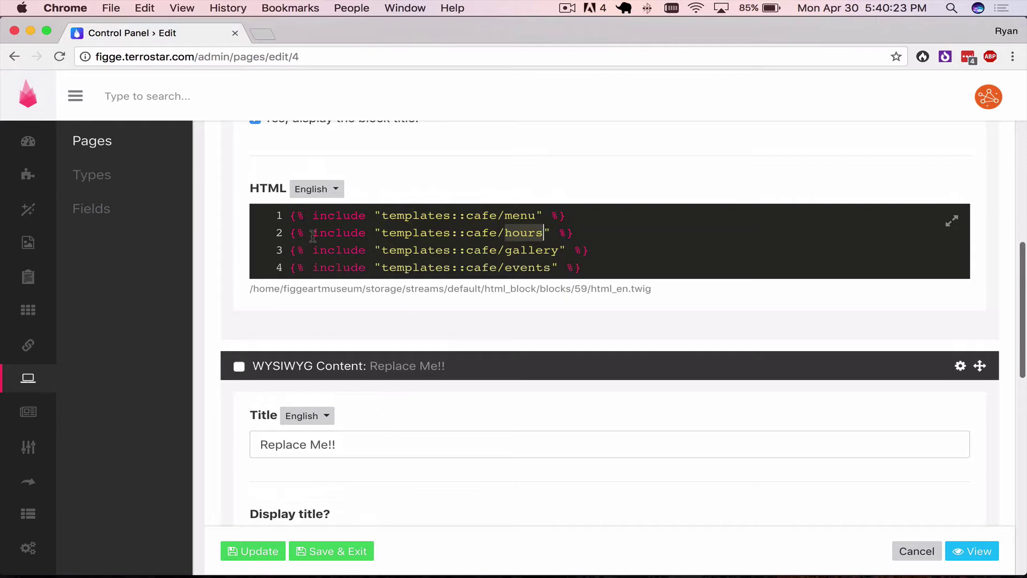
{"action": "scroll", "coordinate": [373, 314], "scroll_direction": "down", "scroll_amount": 10}
{"action": "scroll", "coordinate": [372, 315], "scroll_direction": "down", "scroll_amount": 6}
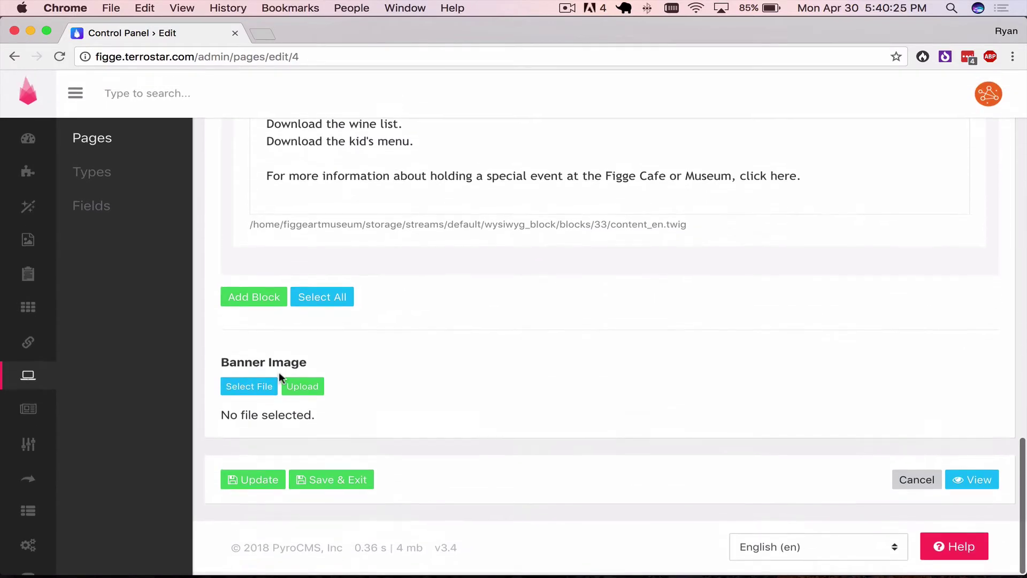
Step: Add a new Template block to the page and open its template picker
{"action": "left_click", "coordinate": [253, 308]}
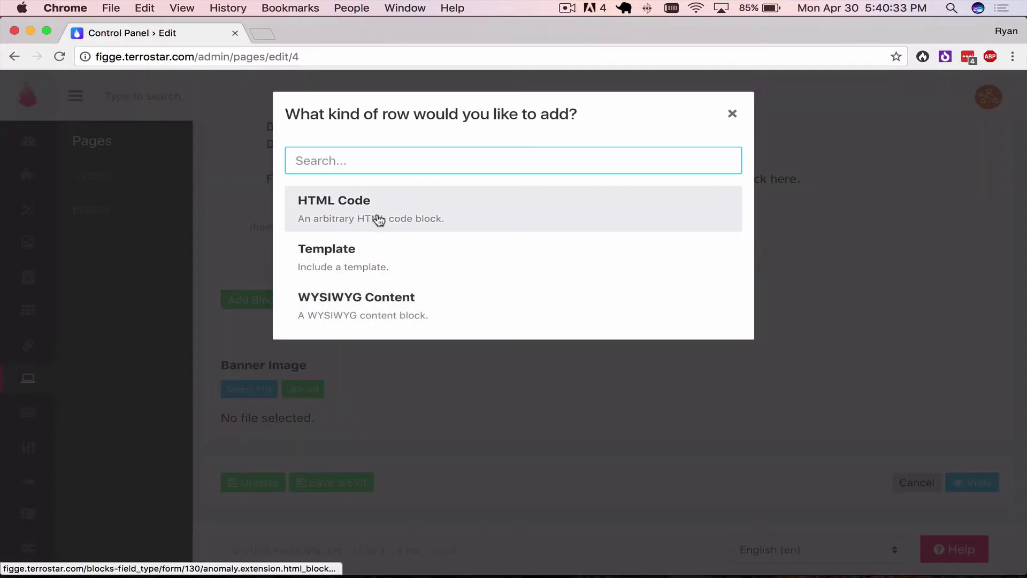
{"action": "type", "text": "te"}
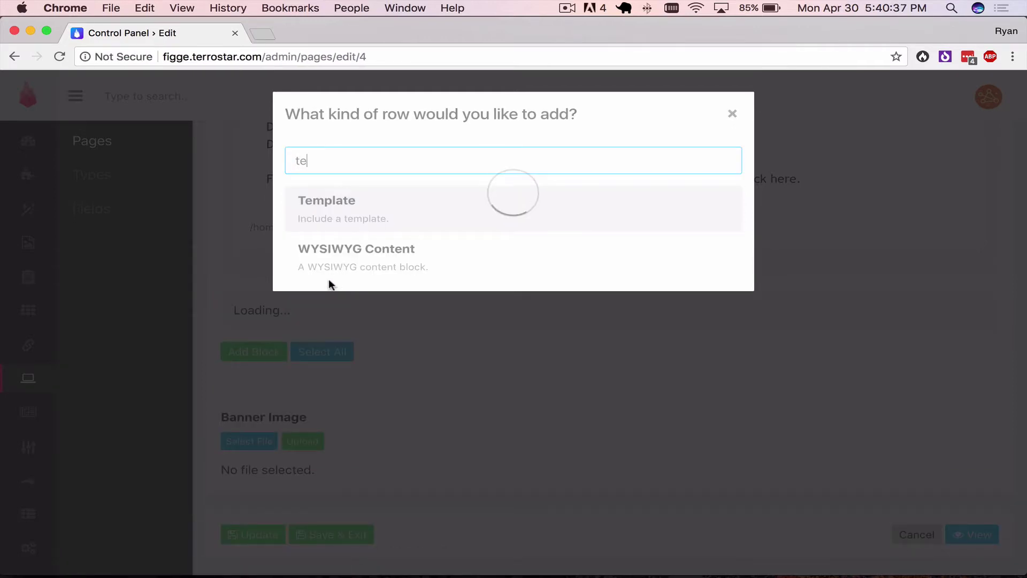
{"action": "scroll", "coordinate": [326, 299], "scroll_direction": "up", "scroll_amount": 5}
{"action": "scroll", "coordinate": [322, 296], "scroll_direction": "down", "scroll_amount": 2}
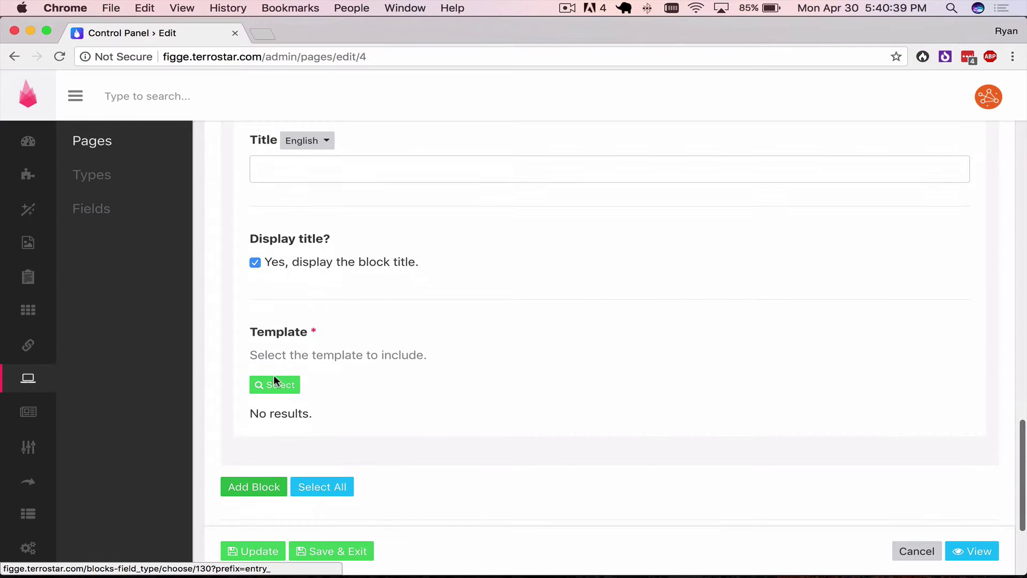
{"action": "left_click", "coordinate": [275, 385]}
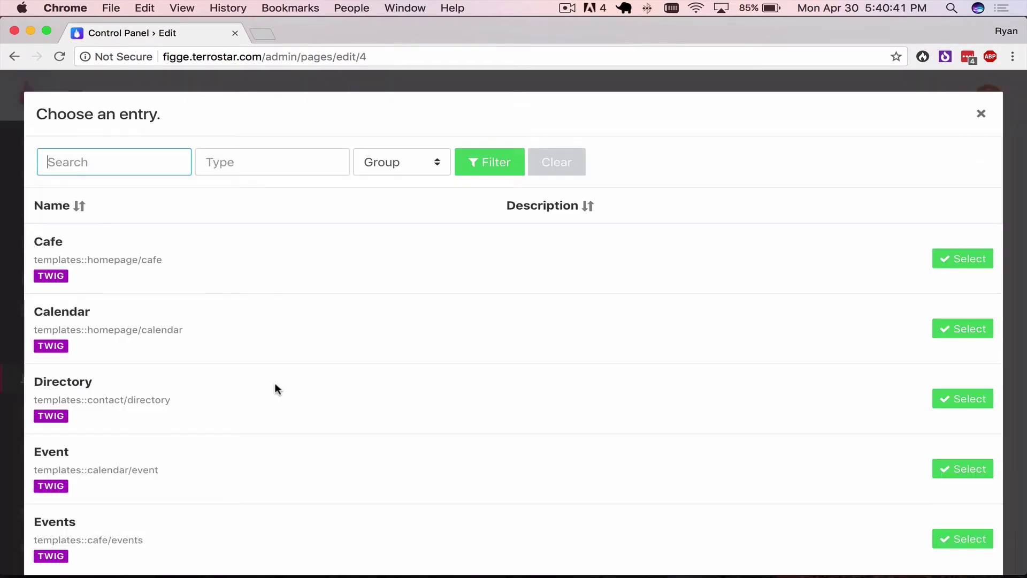
Step: Filter the templates to the Calendar group and include the Events template
{"action": "left_click", "coordinate": [383, 170]}
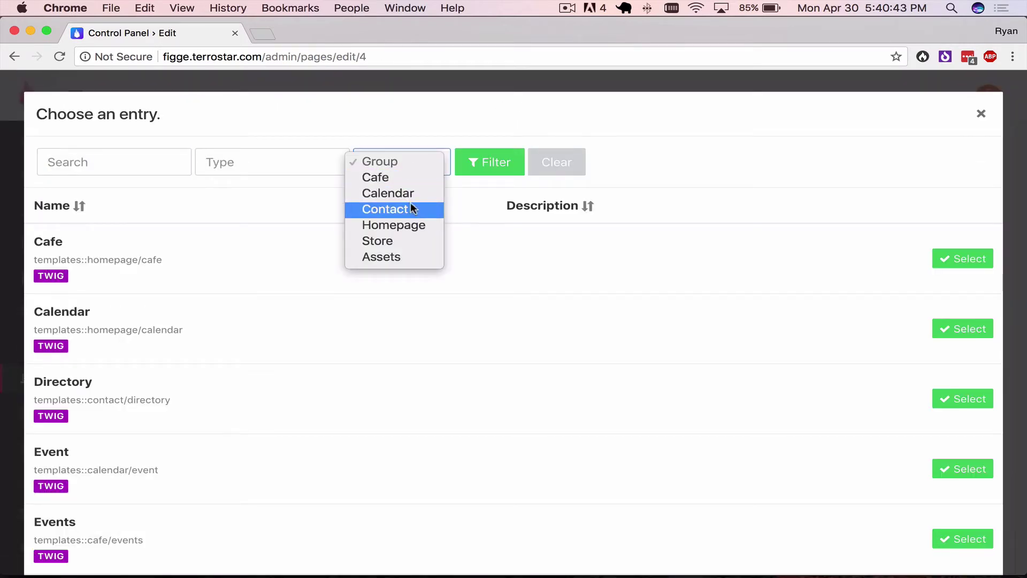
{"action": "left_click", "coordinate": [404, 193]}
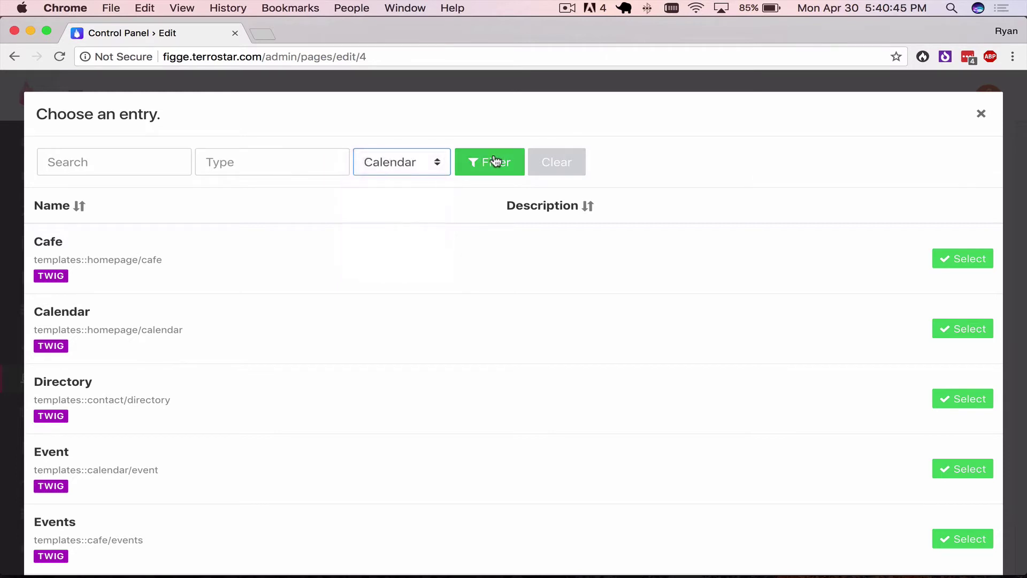
{"action": "left_click", "coordinate": [488, 162]}
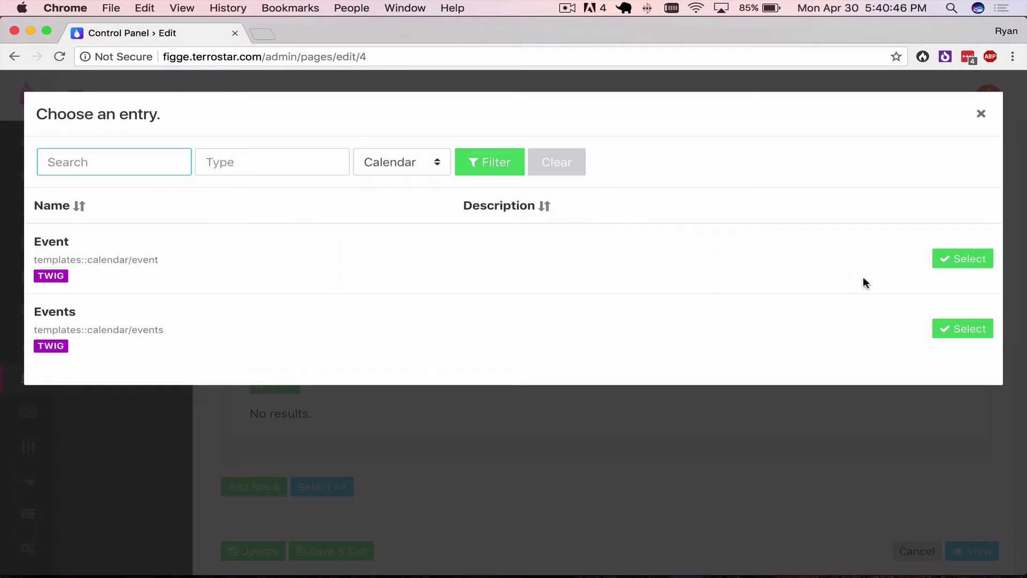
{"action": "left_click", "coordinate": [961, 333]}
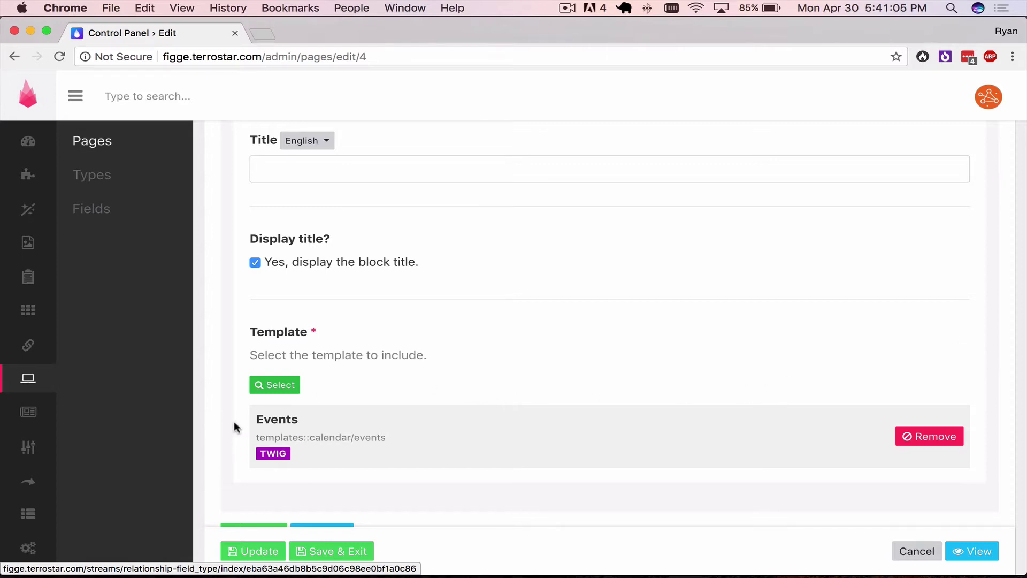
{"action": "scroll", "coordinate": [233, 421], "scroll_direction": "down", "scroll_amount": 1}
{"action": "scroll", "coordinate": [233, 422], "scroll_direction": "up", "scroll_amount": 2}
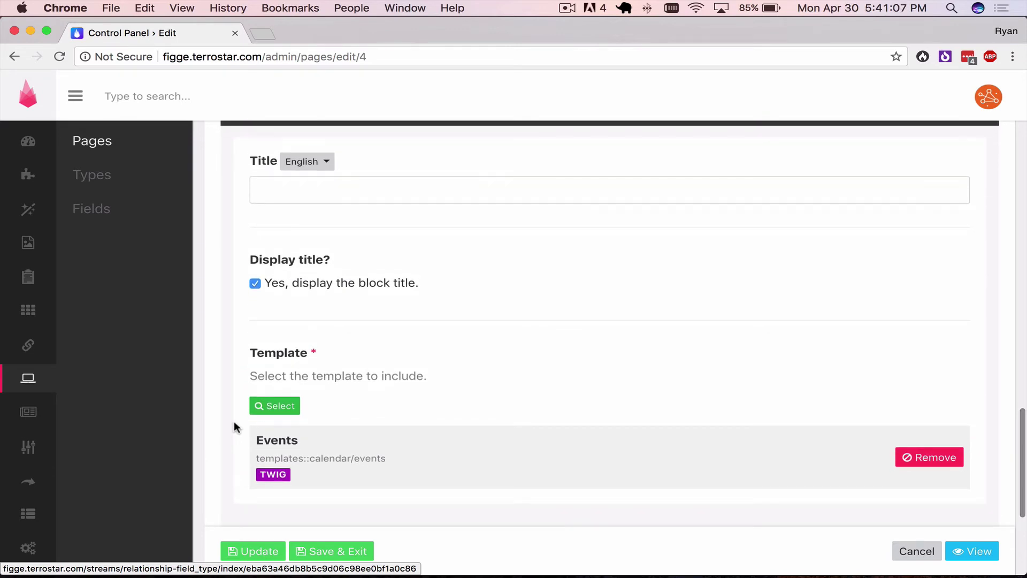